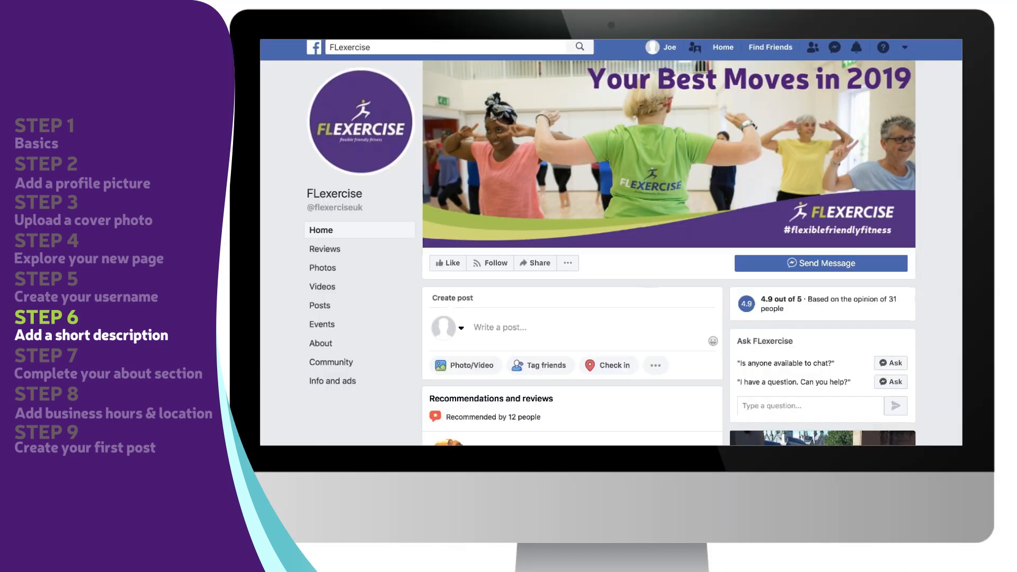
Step: Consult the main FLexercise page's About section and save the new page's short description as "To promote health and wellbeing through the FLexercise system"
click(321, 343)
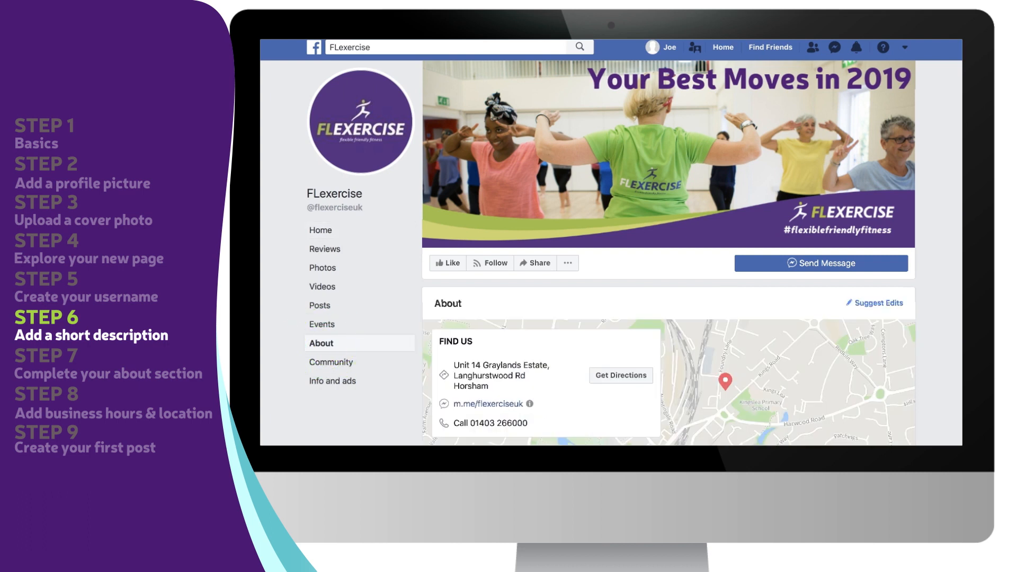
scroll(668, 252, down, 5)
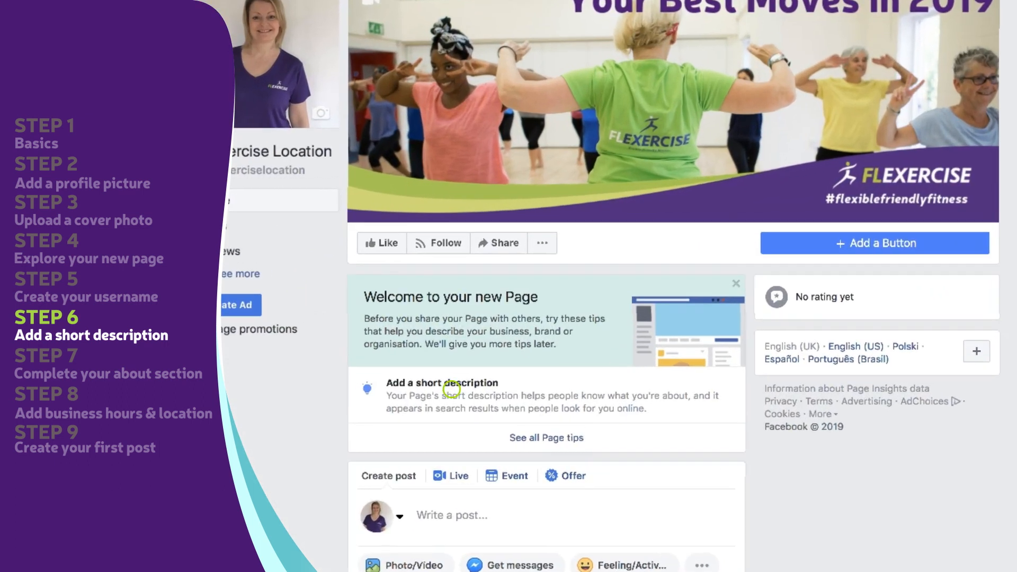
click(451, 382)
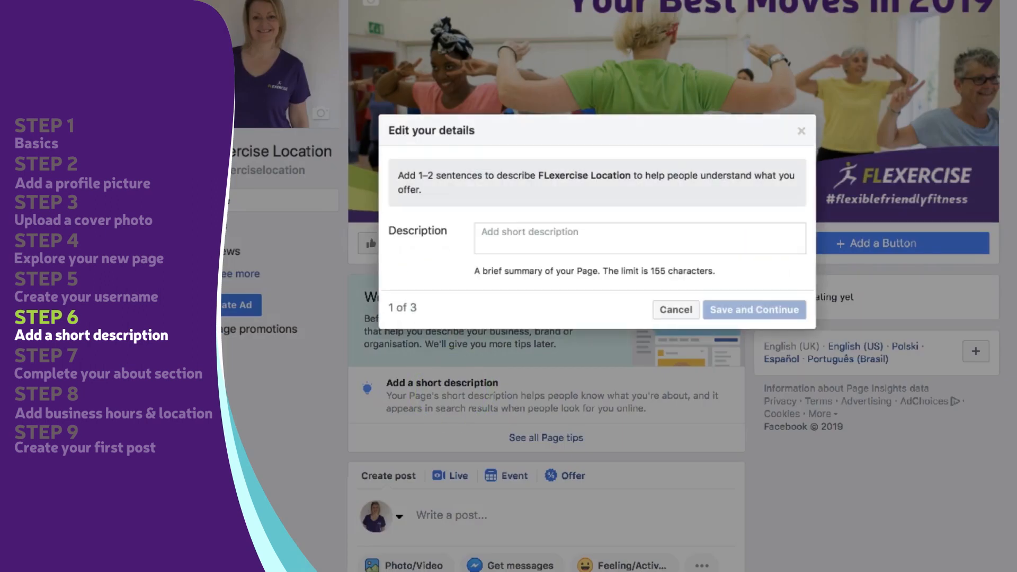
text(To promote health and wellbeing through the FLexercise system)
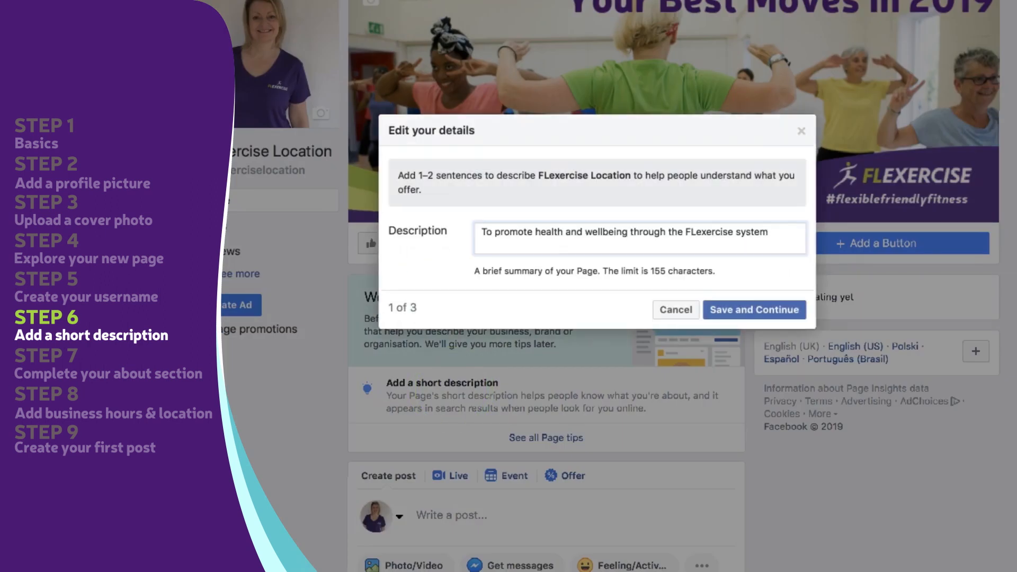
click(754, 309)
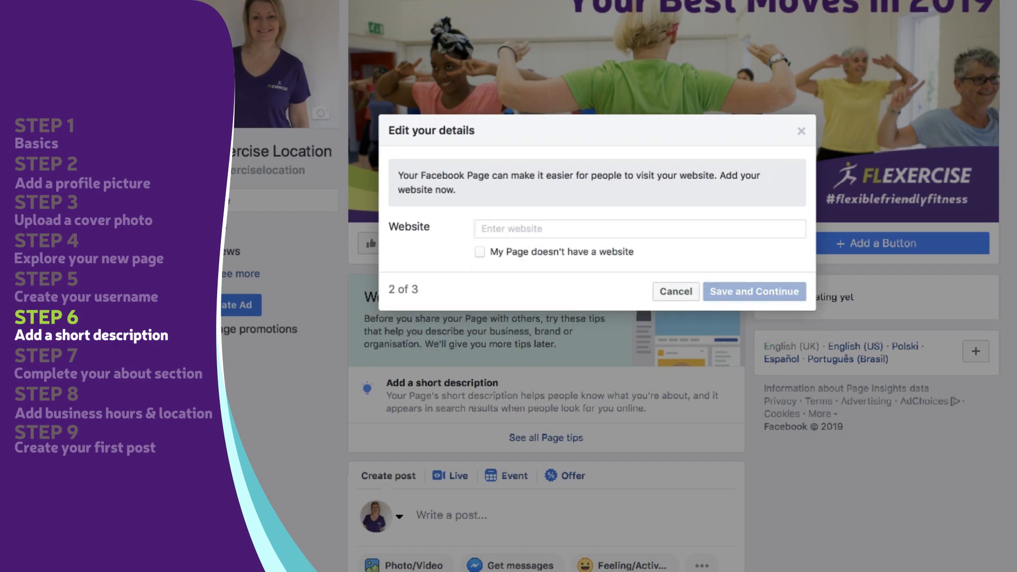
text(www.fl-exercise.com)
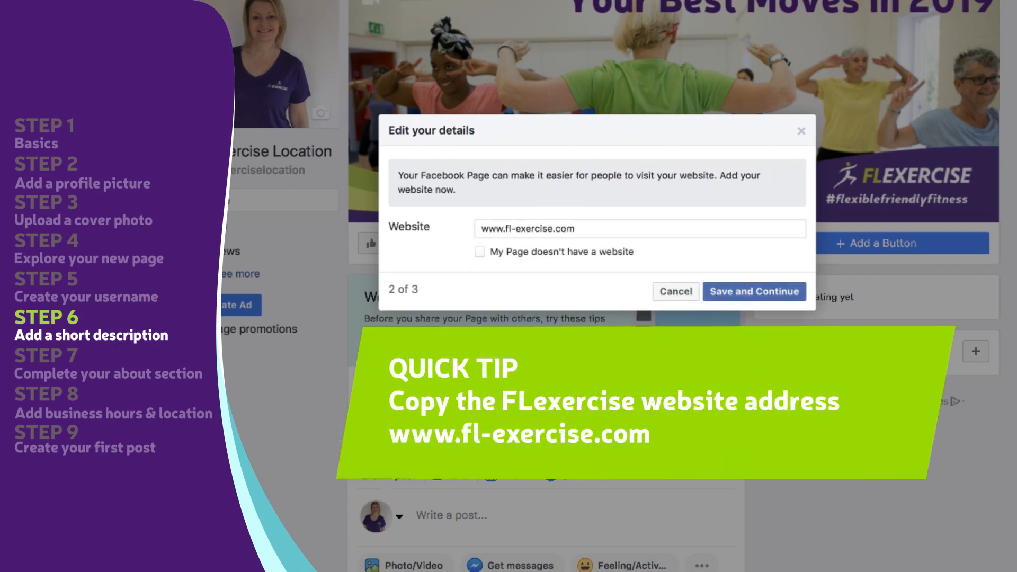
click(751, 291)
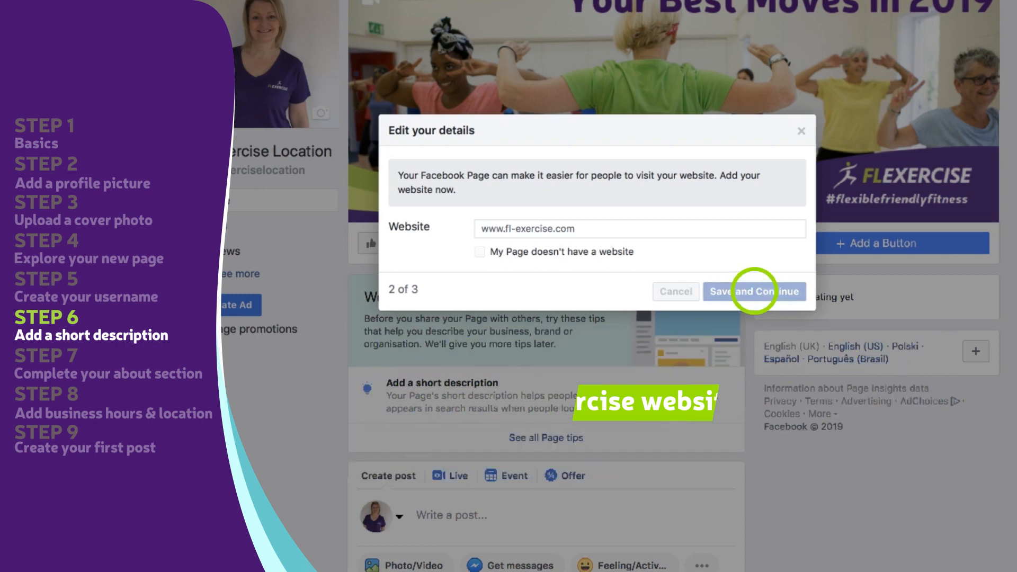
click(481, 333)
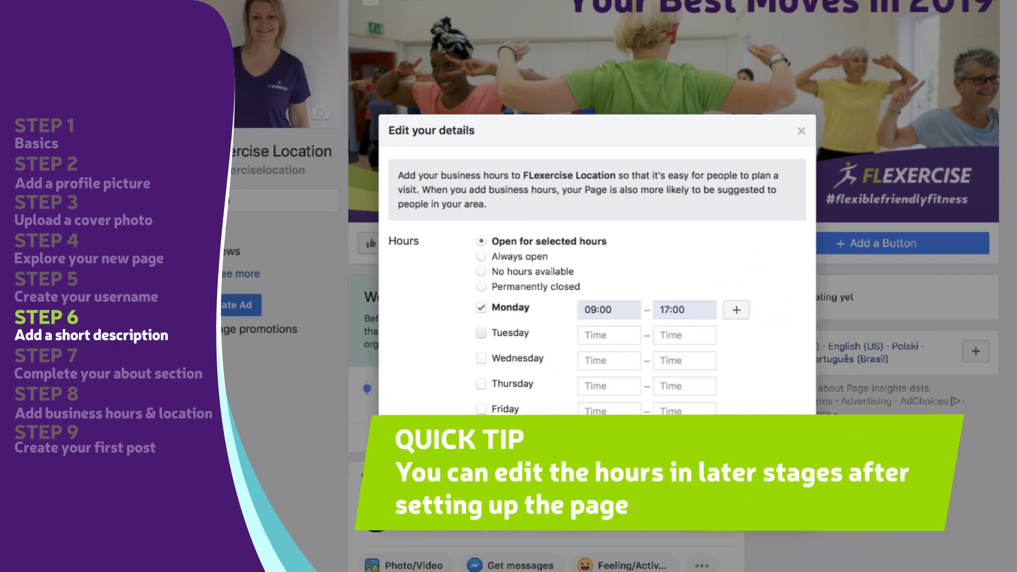
click(481, 359)
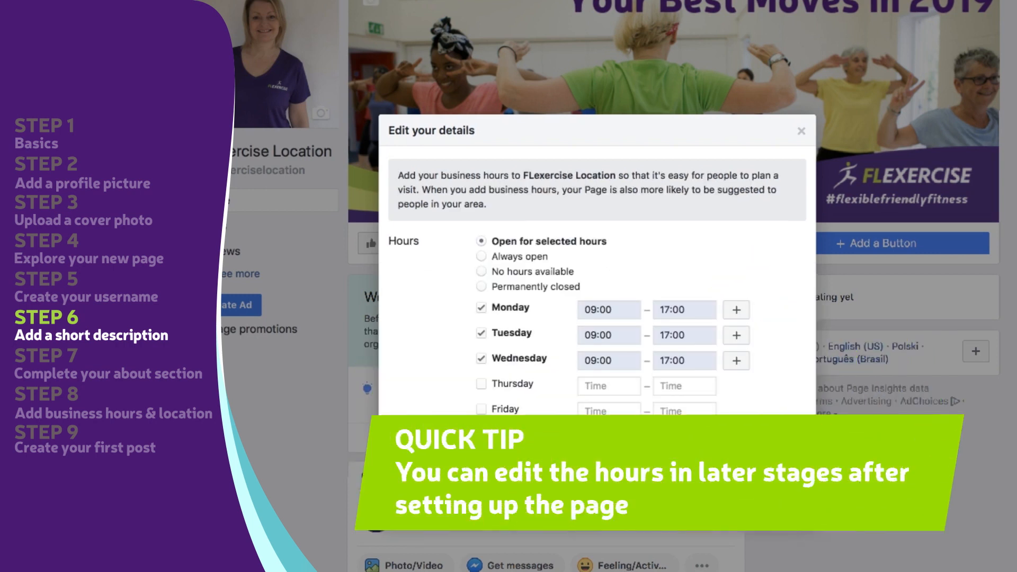
click(788, 503)
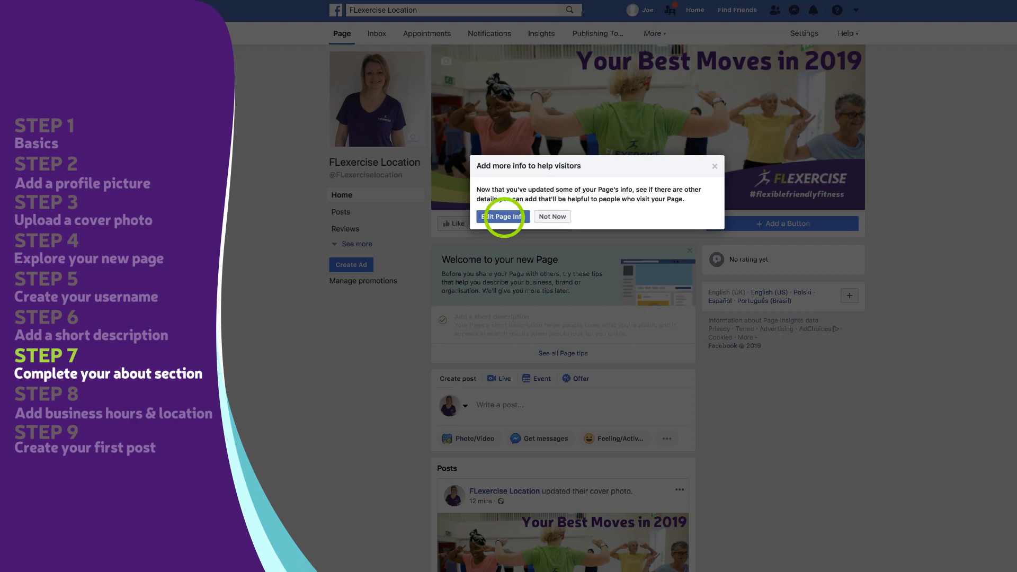
Step: Continue to the page info and set parking to Street in the business details
click(503, 216)
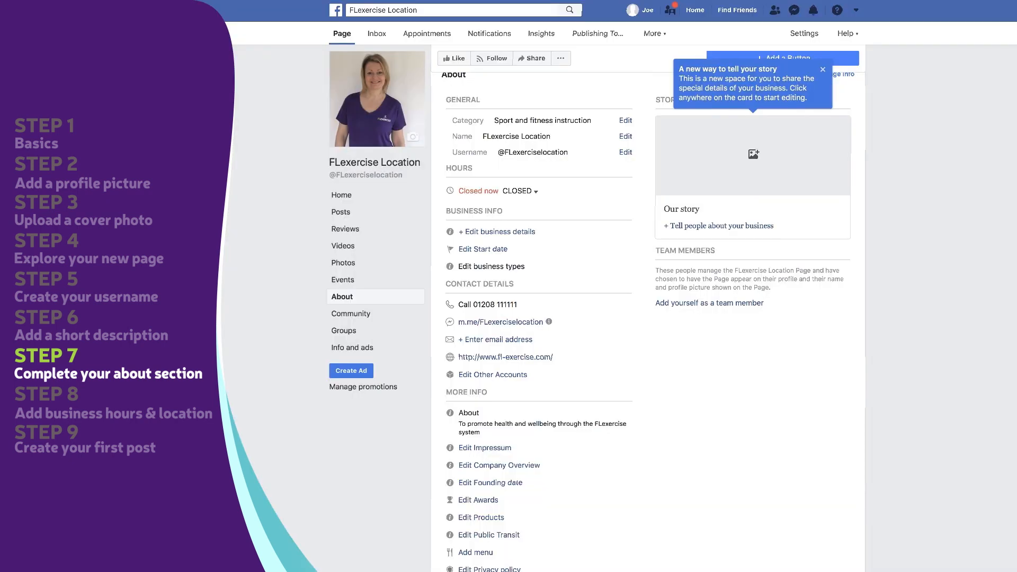
scroll(647, 322, down, 1)
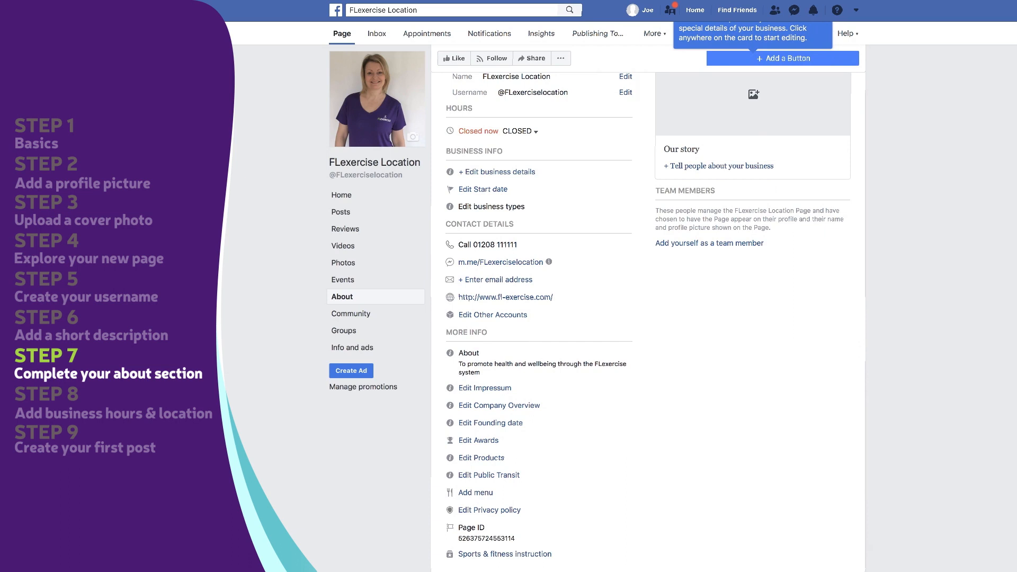
scroll(647, 321, down, 1)
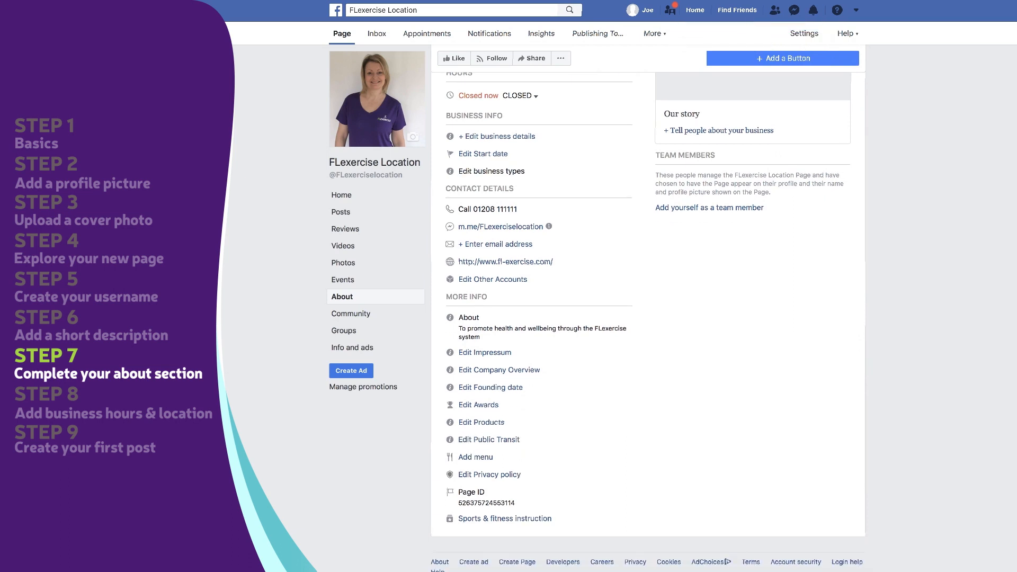
click(495, 137)
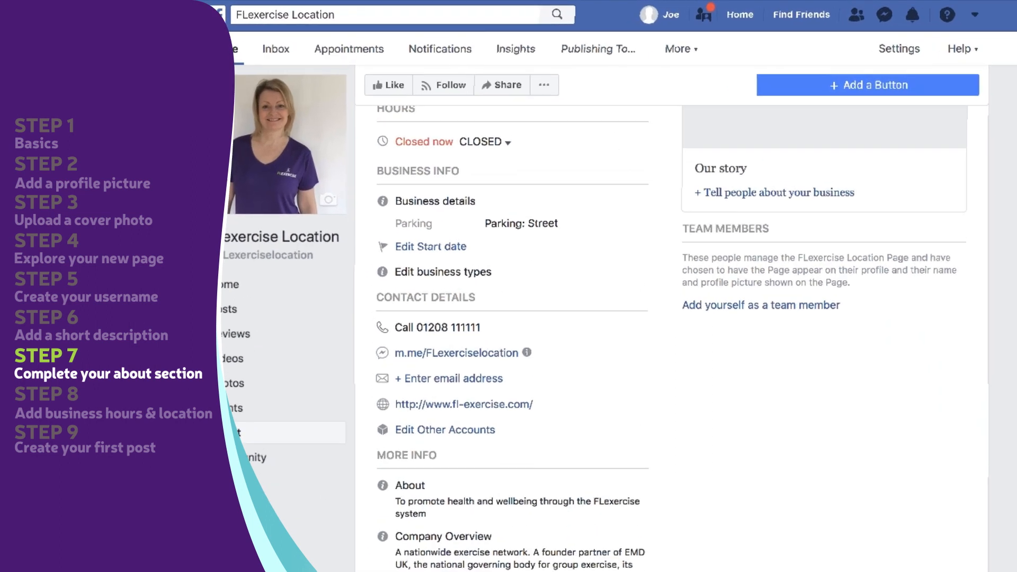
Step: Create an "Our Story" entry with the main FLexercise page's story text and an exercise class photo, and publish it
click(757, 197)
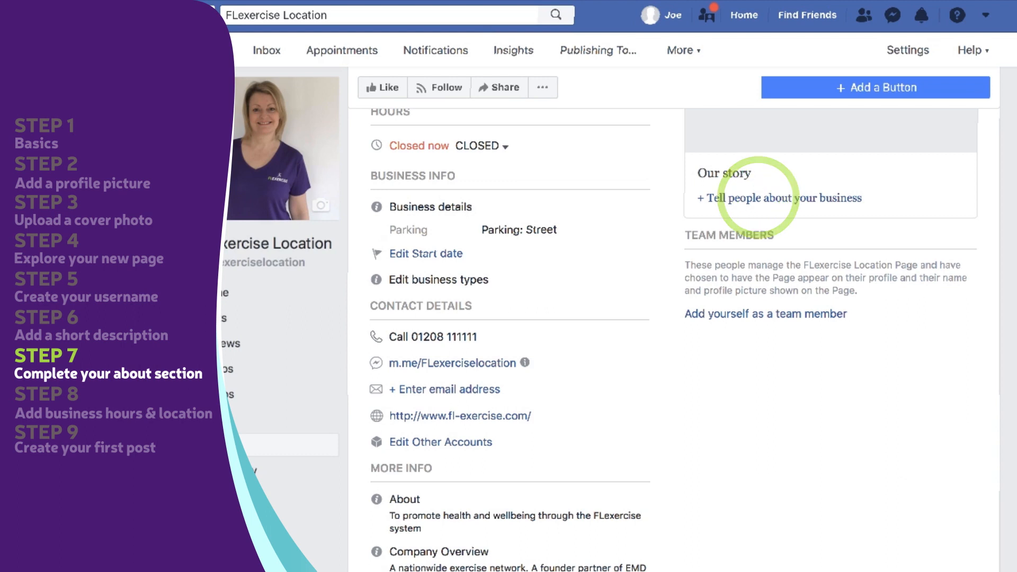
text(Our Story)
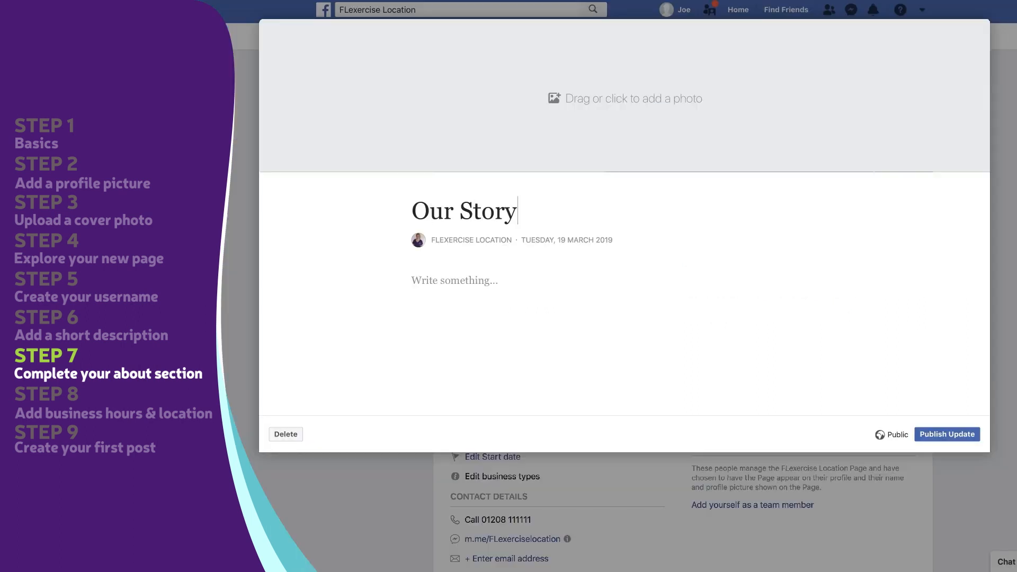
click(454, 281)
key(ctrl+v)
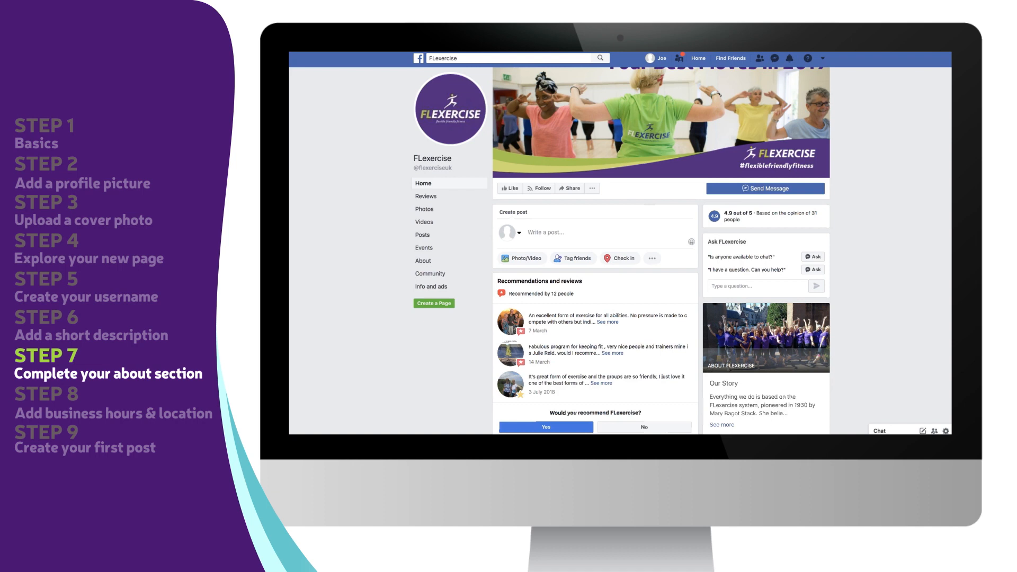
scroll(661, 251, down, 3)
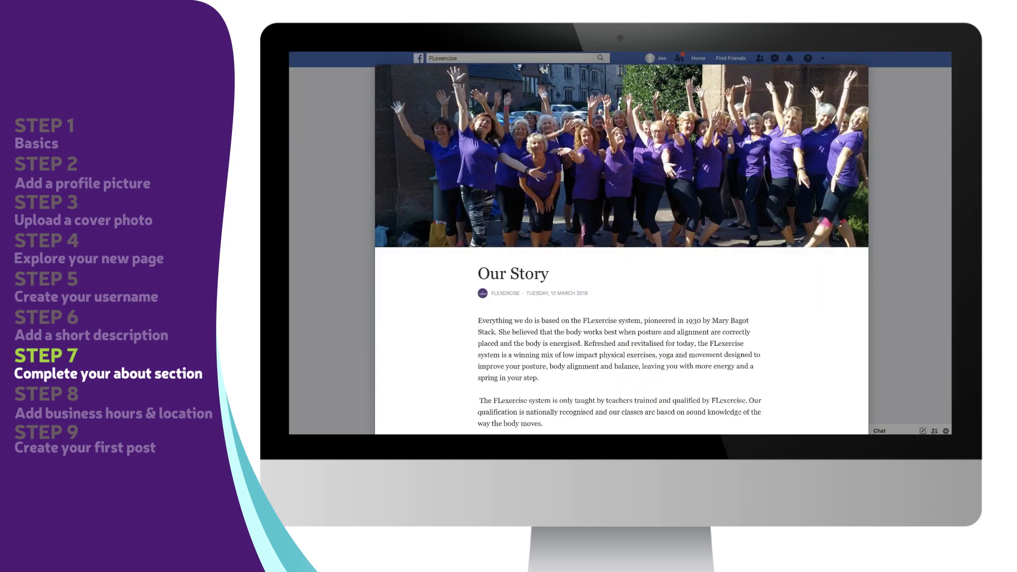
scroll(621, 238, down, 3)
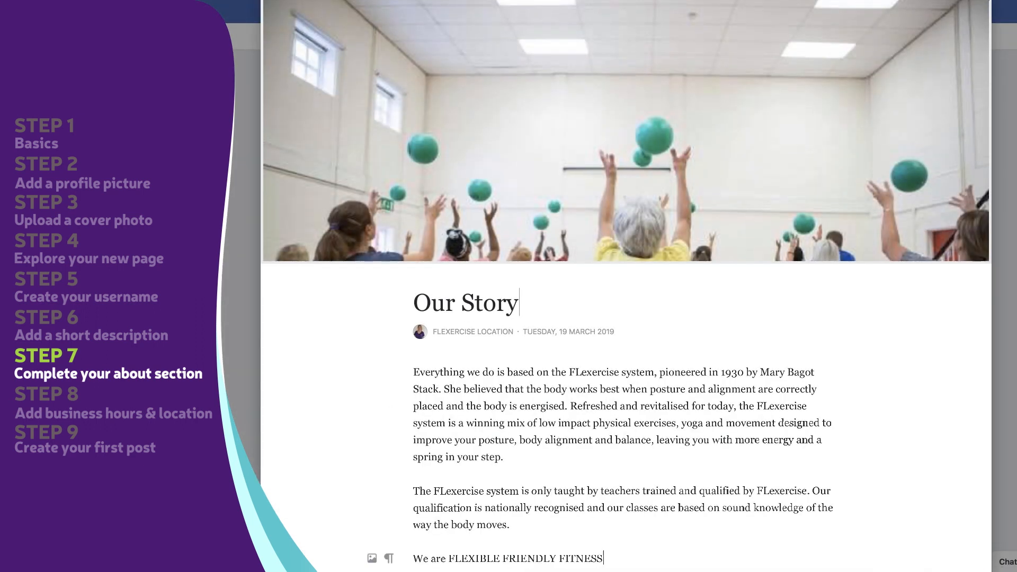
scroll(625, 286, down, 4)
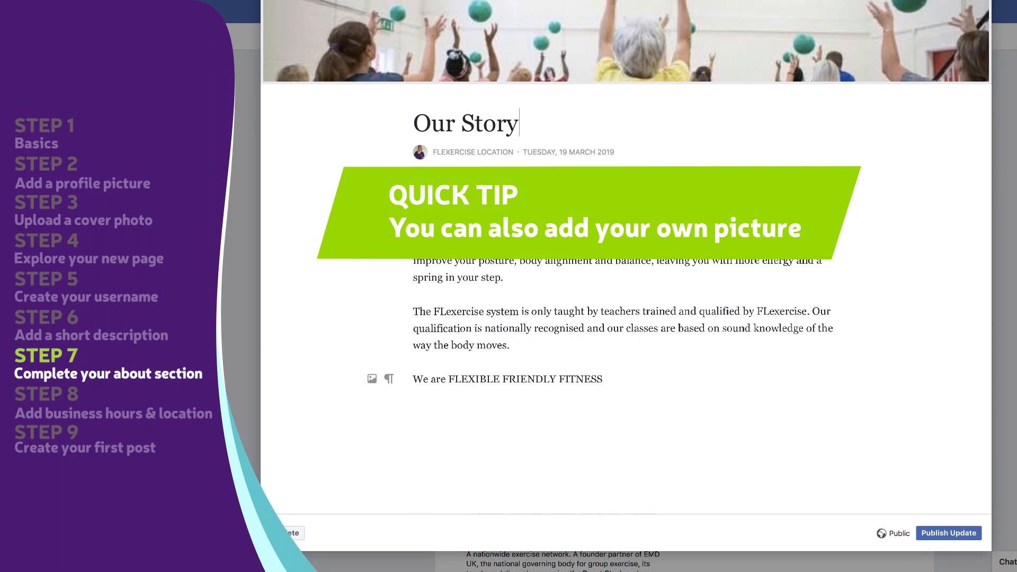
click(952, 533)
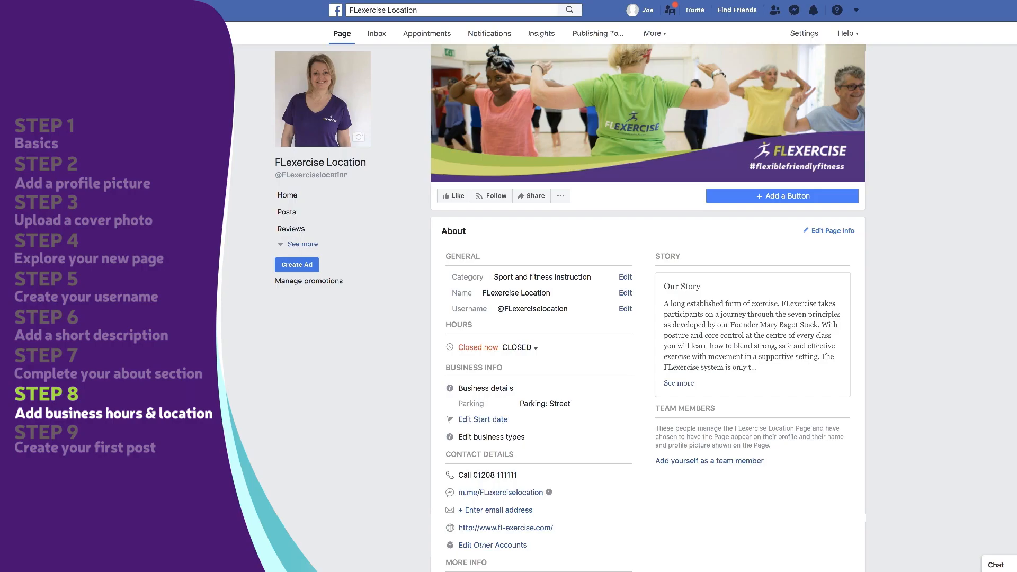
Step: Edit the page info and add Thursday to the selected opening hours
click(832, 230)
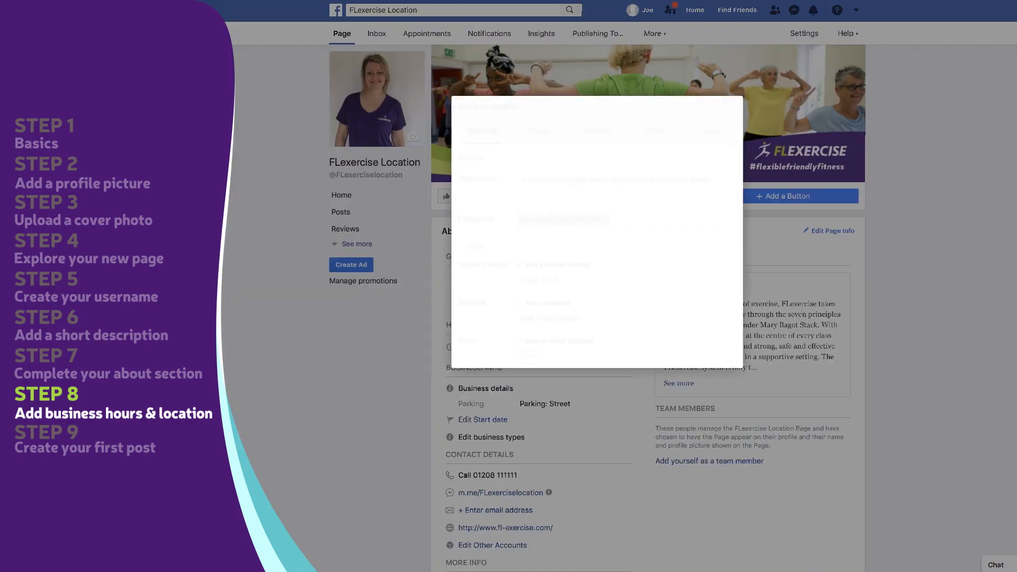
click(654, 55)
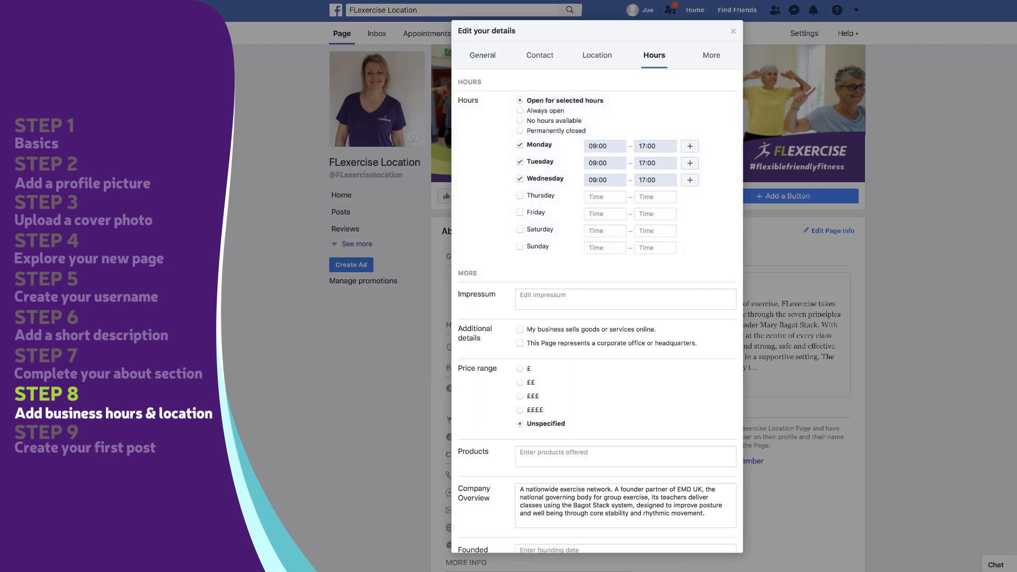
click(519, 195)
click(549, 265)
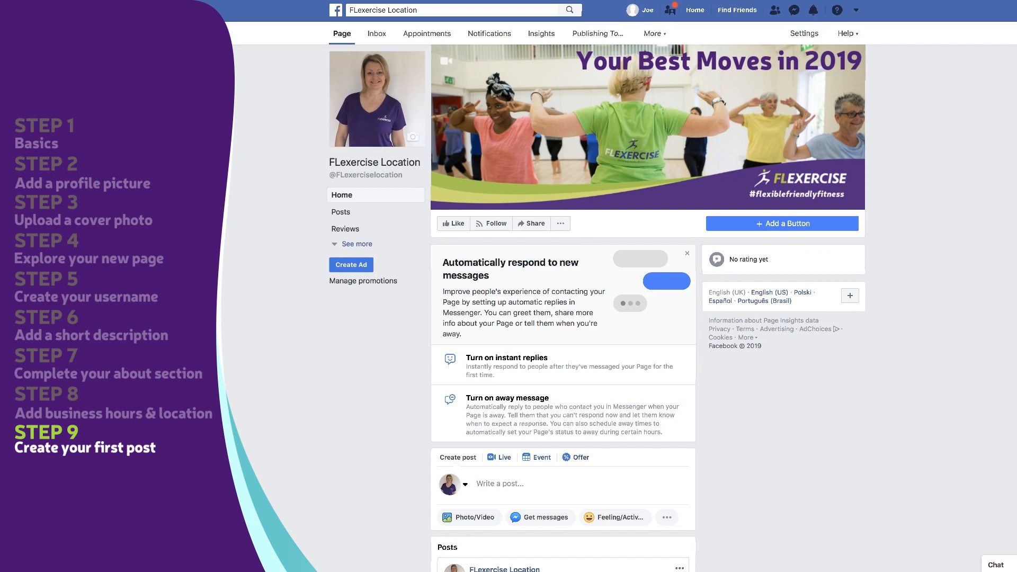
Step: Write a new page post reading "Hello Monday! Wishing you all a great week ahead."
scroll(458, 342, down, 3)
click(457, 342)
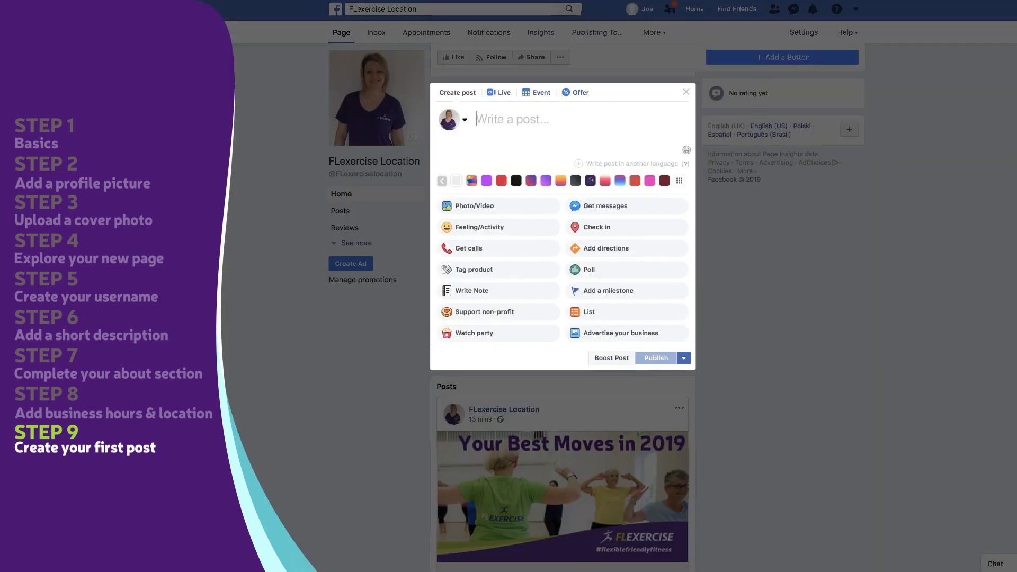
text(Hello Monday! Wis)
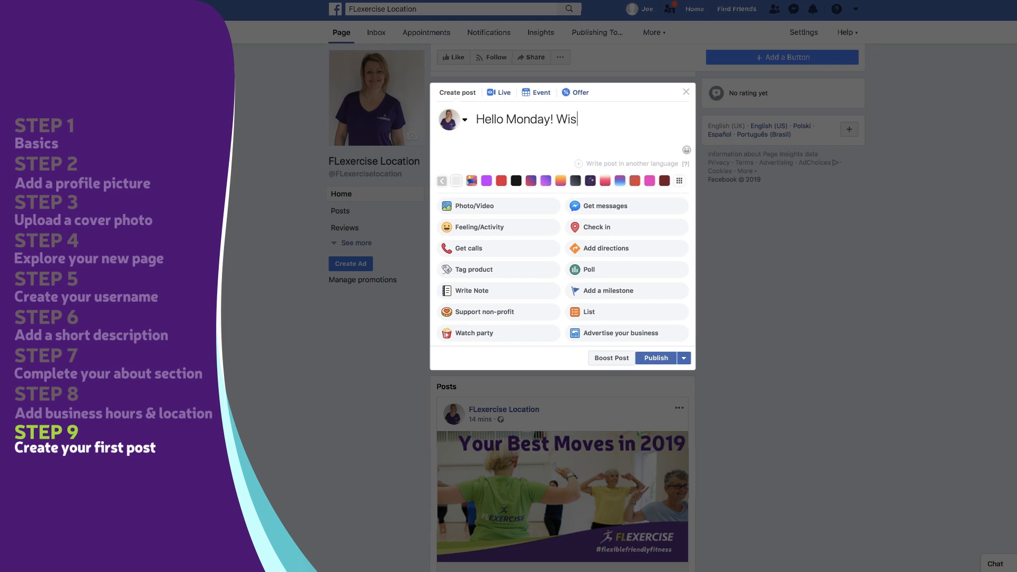
text(hing you all a grea)
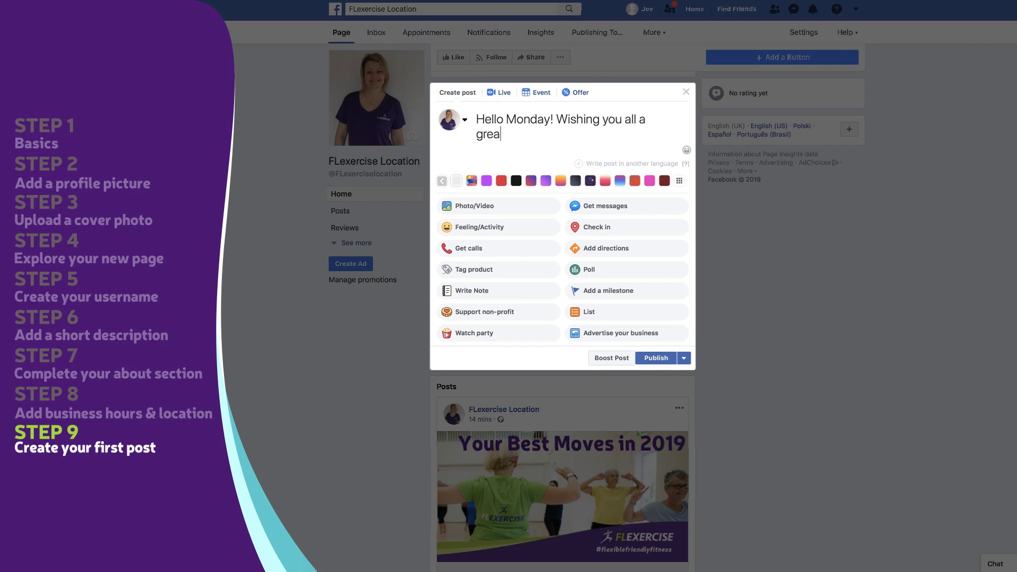
text(t week ahead.)
Step: Upload a photo to the post and publish it
click(469, 205)
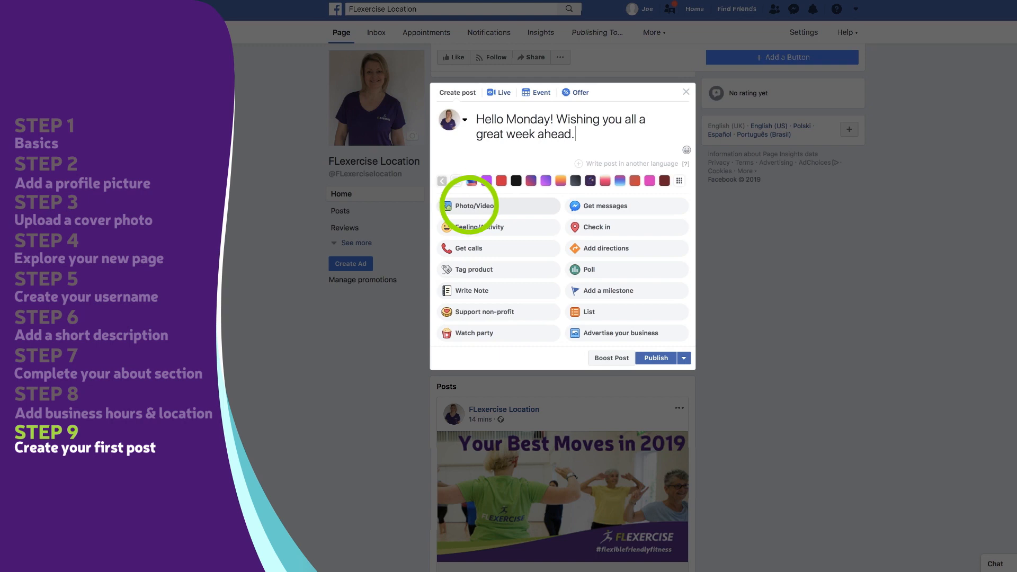
click(461, 124)
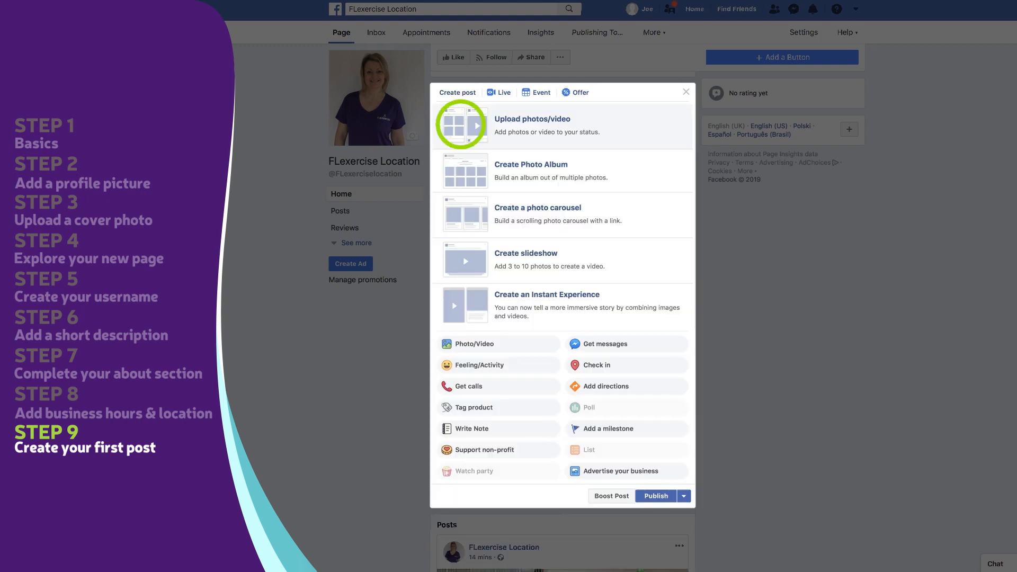
click(656, 398)
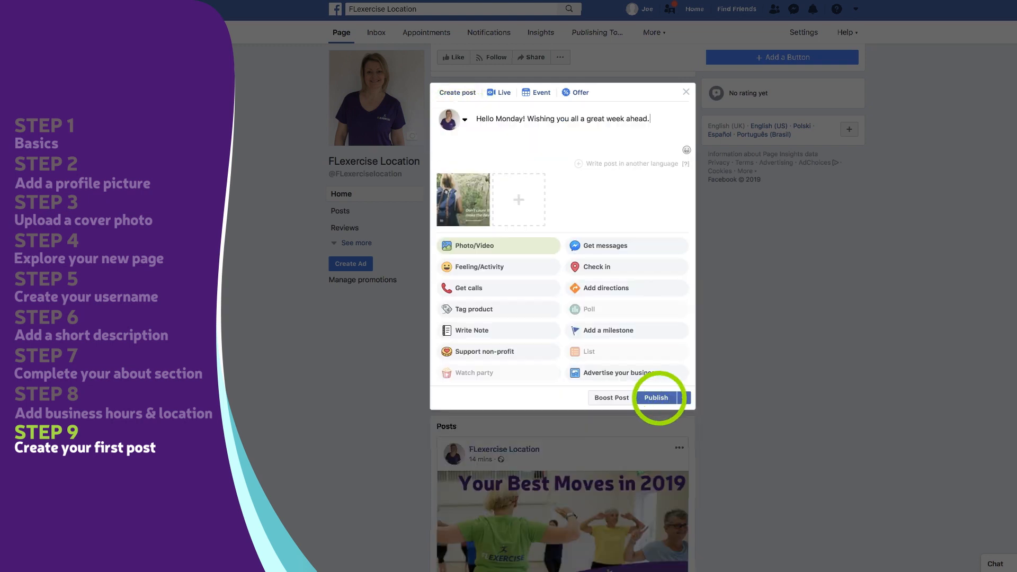